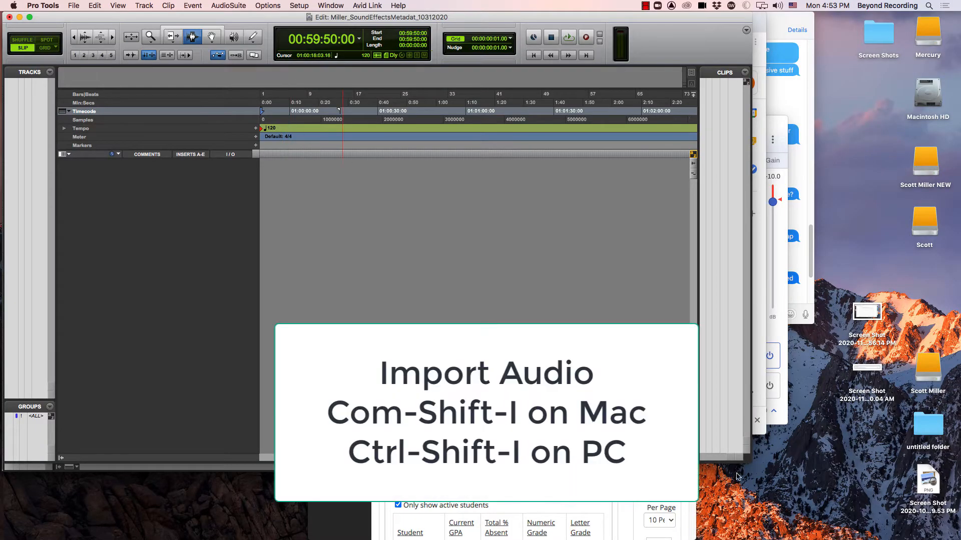
Step: Enlarge the Edit window and queue all WAV files from the drive-download-20201103T001012Z-001 folder for audio import as copies
left_click_drag(750, 462, 873, 536)
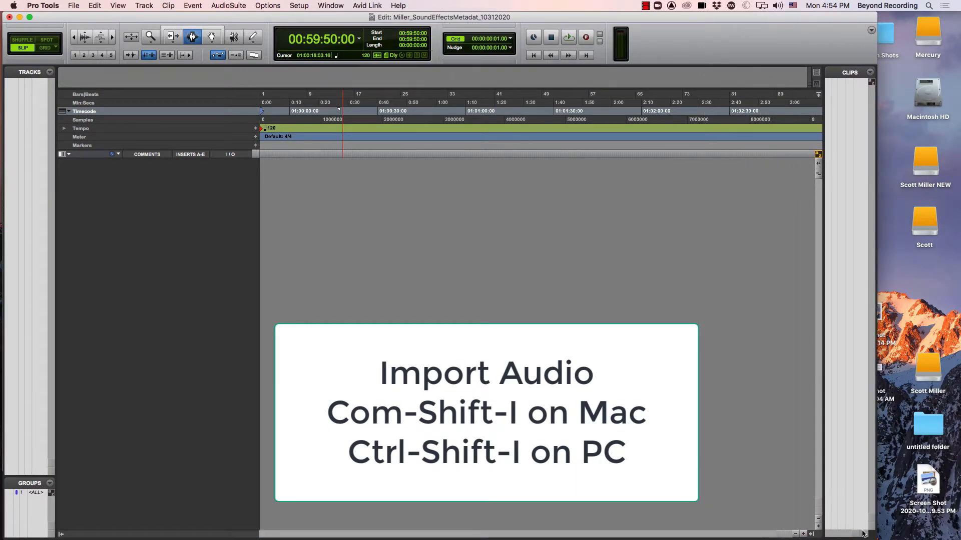
left_click(73, 6)
mouse_move(115, 160)
left_click(235, 175)
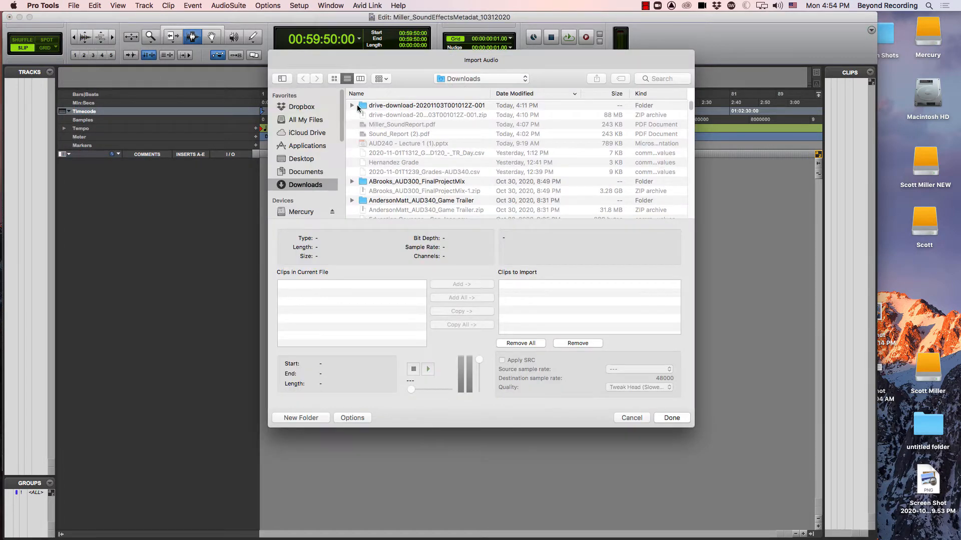
left_click(351, 106)
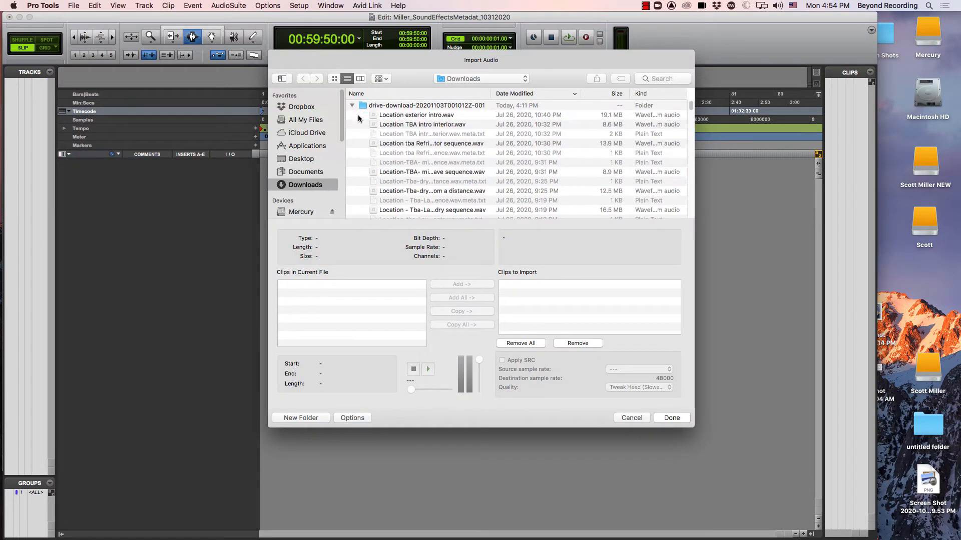
left_click(406, 116)
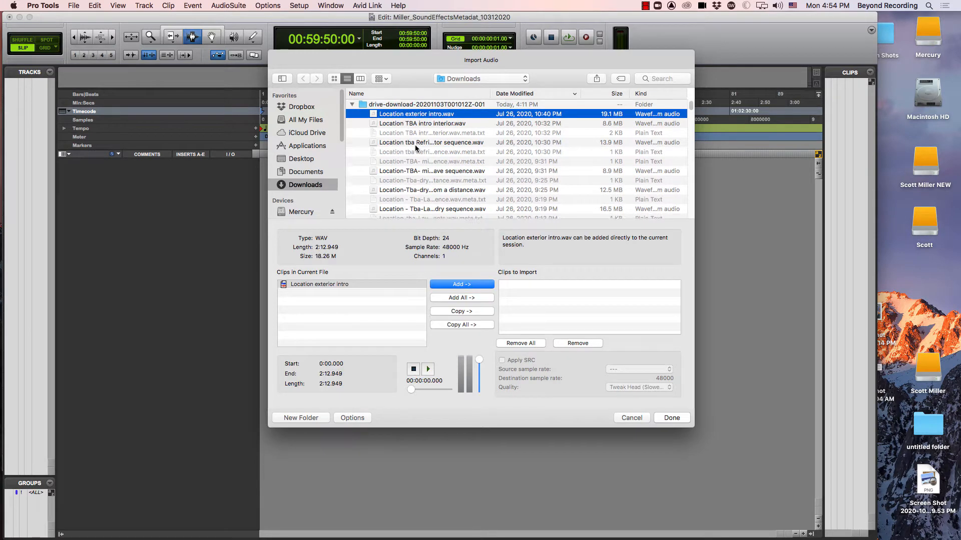
scroll(416, 148, "down", 5)
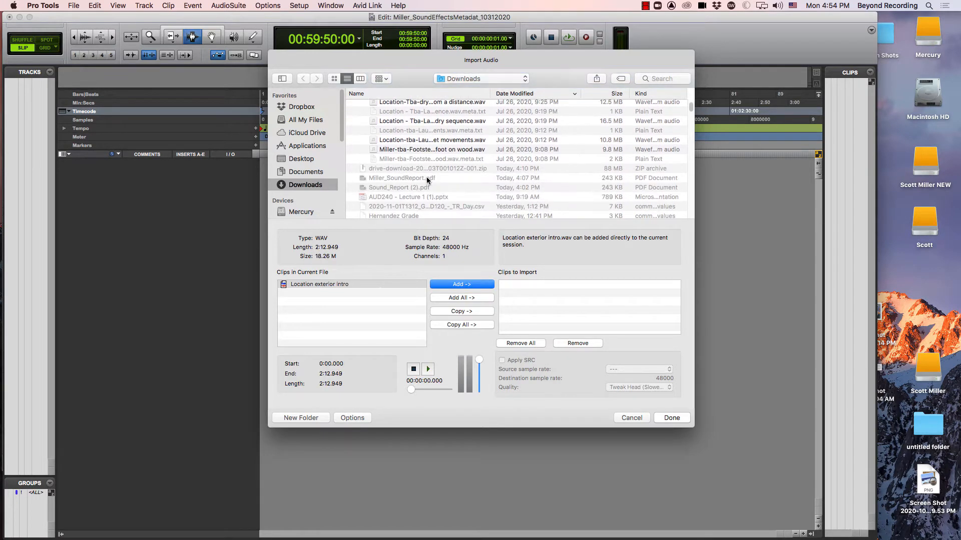
left_click(429, 148, "shift")
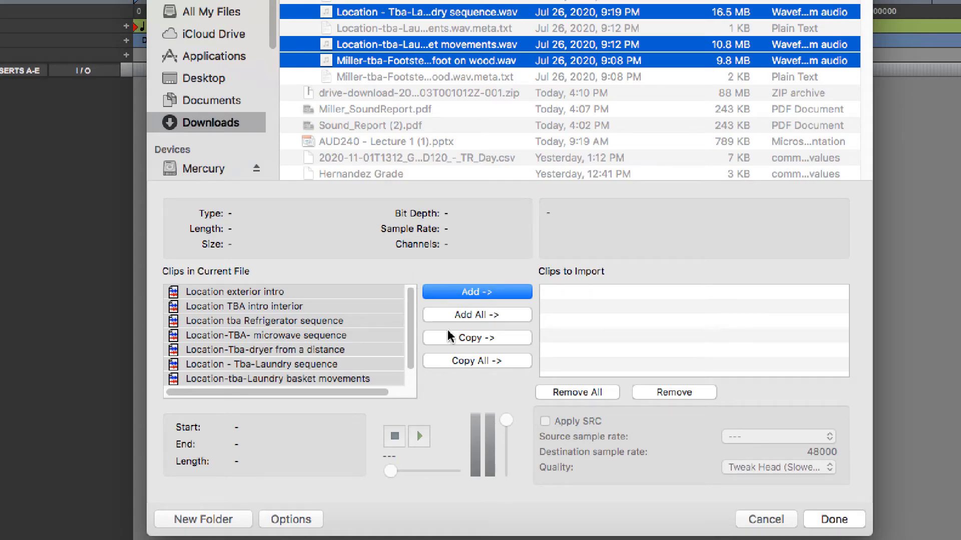
left_click(496, 340)
scroll(601, 368, "down", 1)
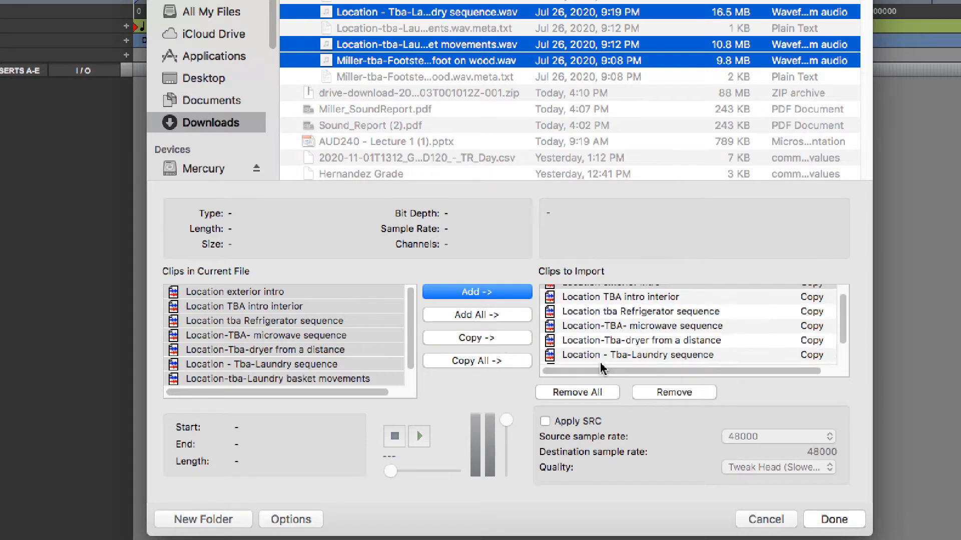
scroll(601, 369, "down", 2)
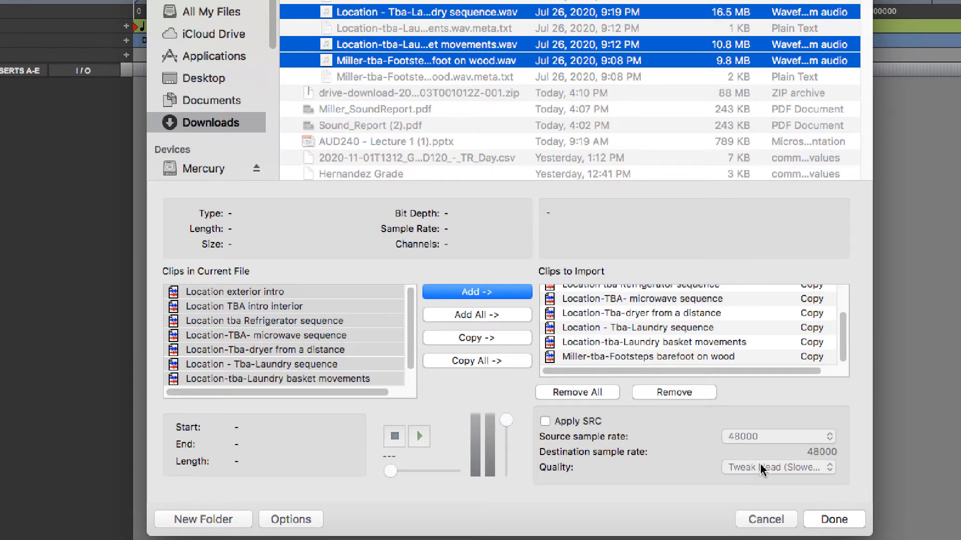
Step: Import the queued clips into the session's Audio Files folder with Clip List as the destination
left_click(835, 520)
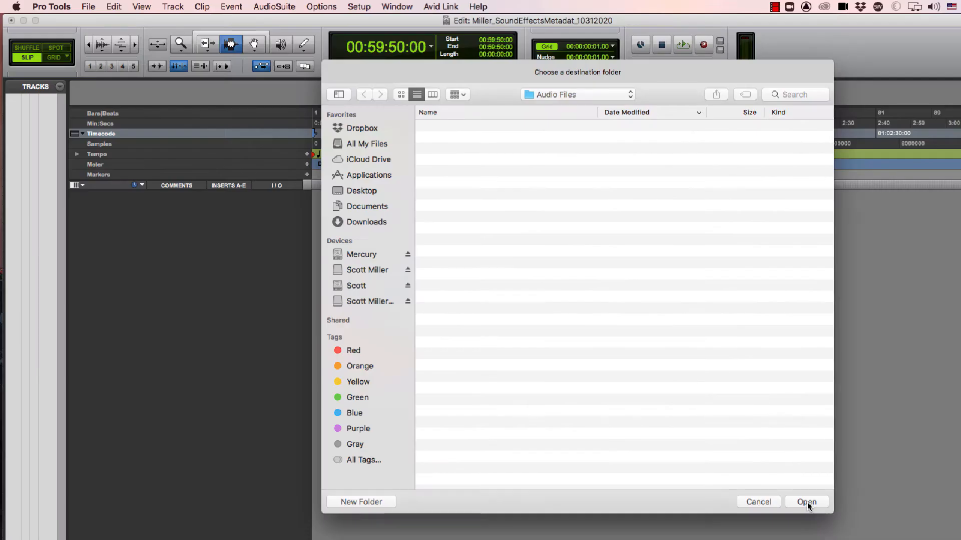
left_click(833, 520)
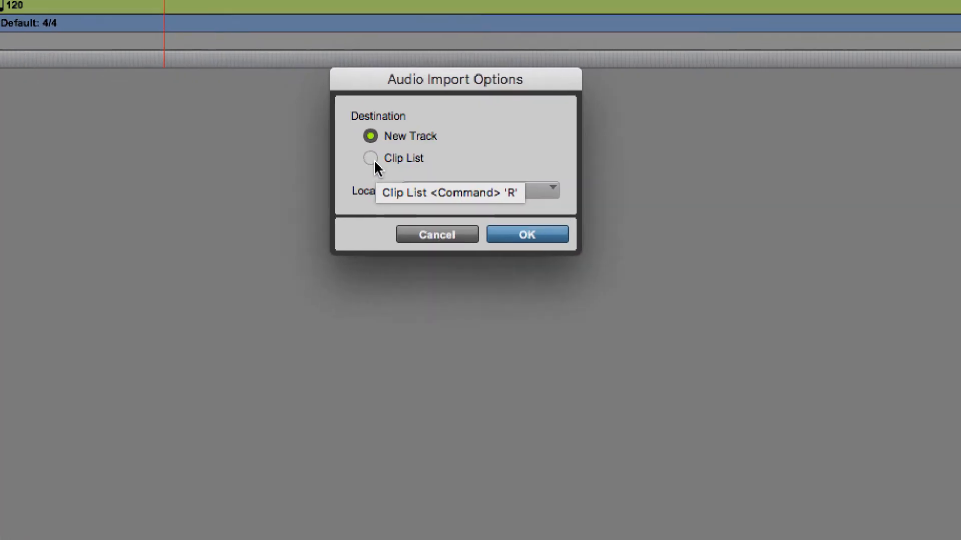
left_click(374, 162)
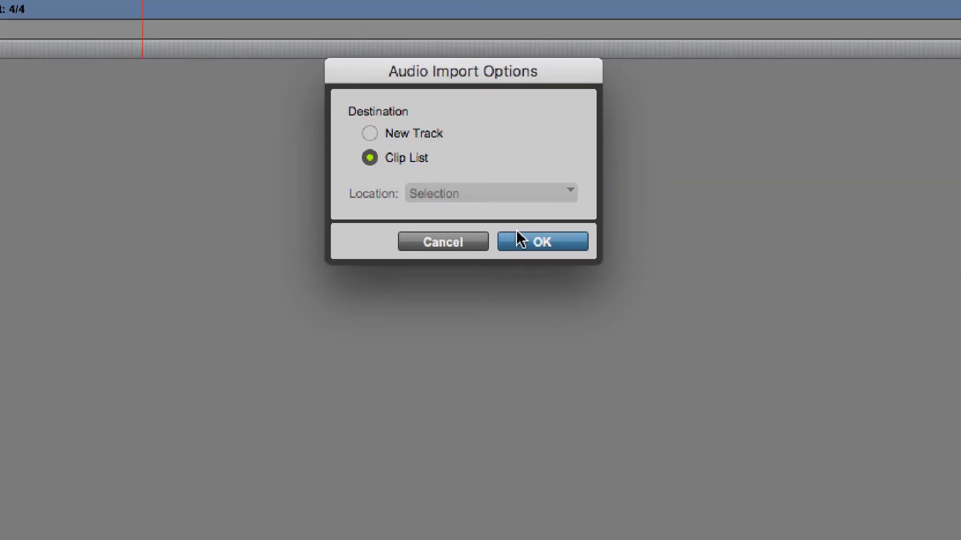
left_click(539, 246)
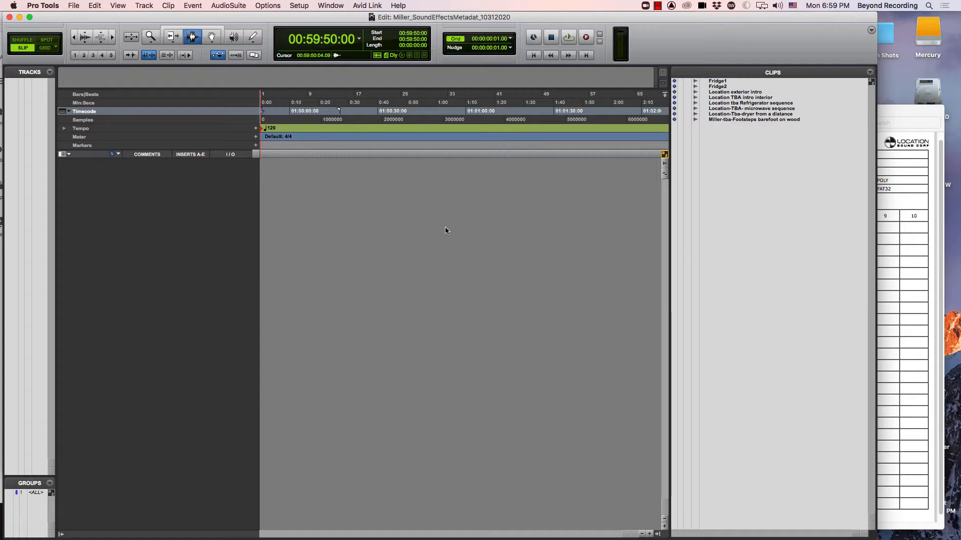
Step: Open a new Default workspace and browse a search for Door in the Sound Effects with Metadata folder
left_click(330, 5)
mouse_move(351, 146)
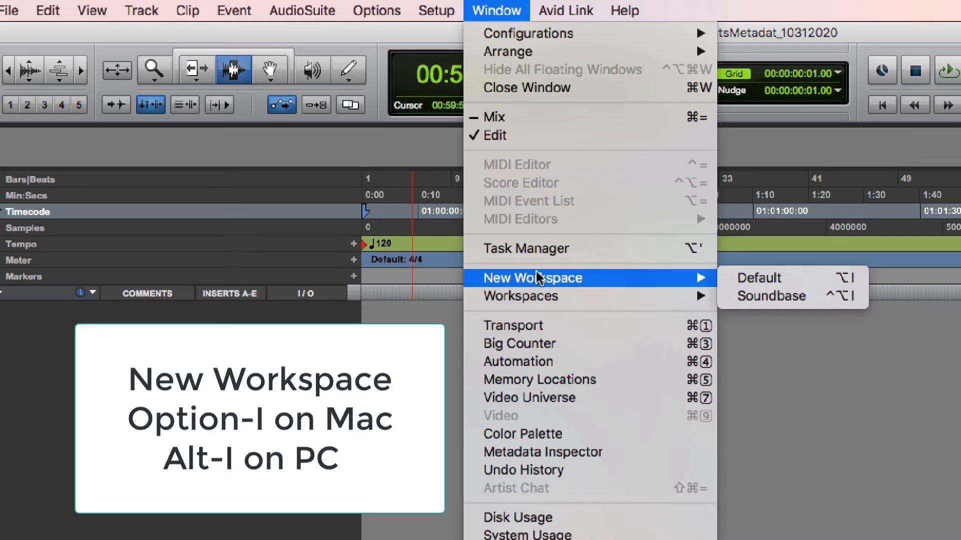
left_click(755, 279)
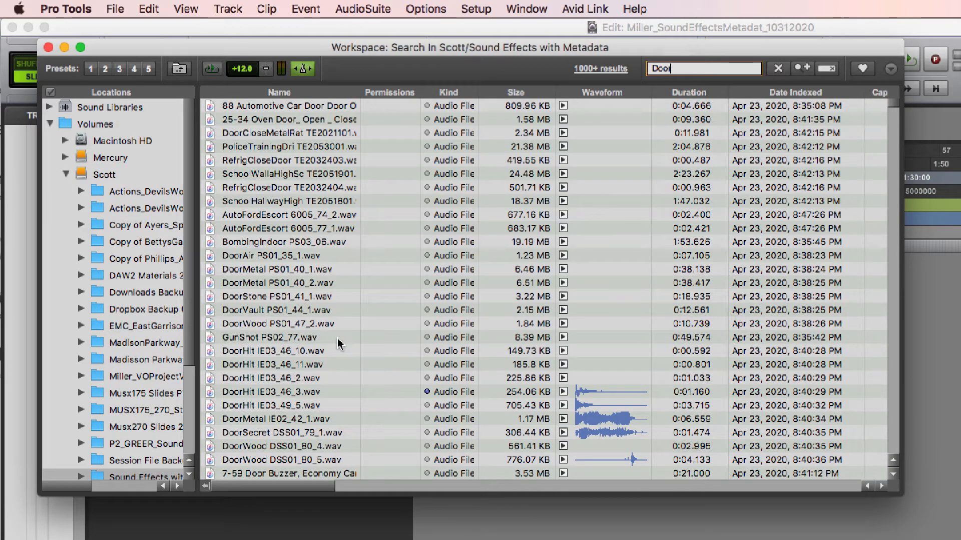
scroll(335, 313, "down", 3)
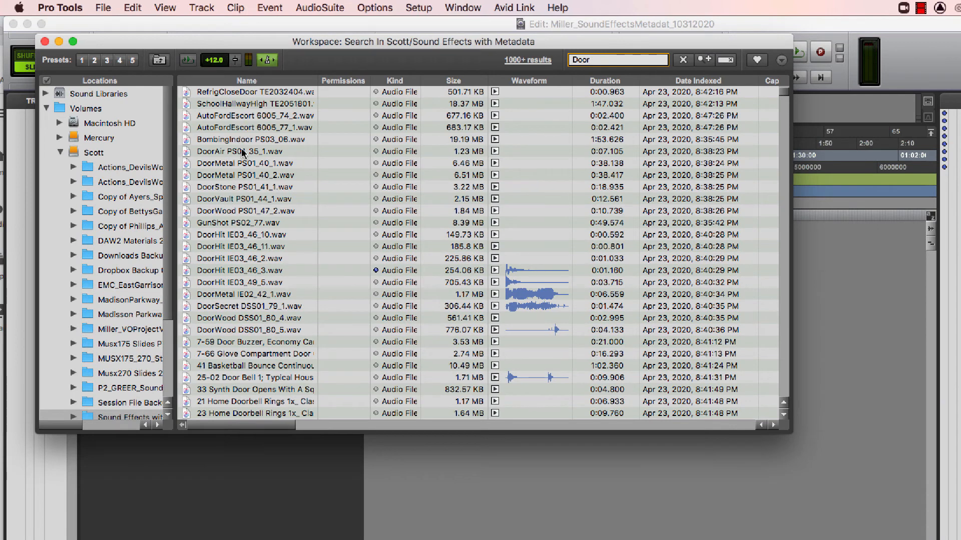
Step: Widen the File Comment column enough to read the full descriptions of the door sounds
left_click(256, 425)
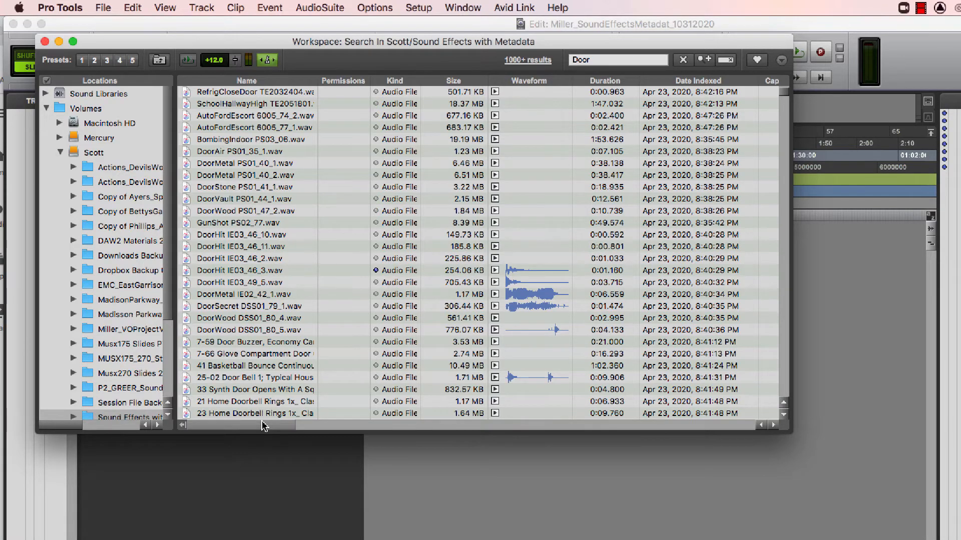
left_click_drag(264, 427, 372, 426)
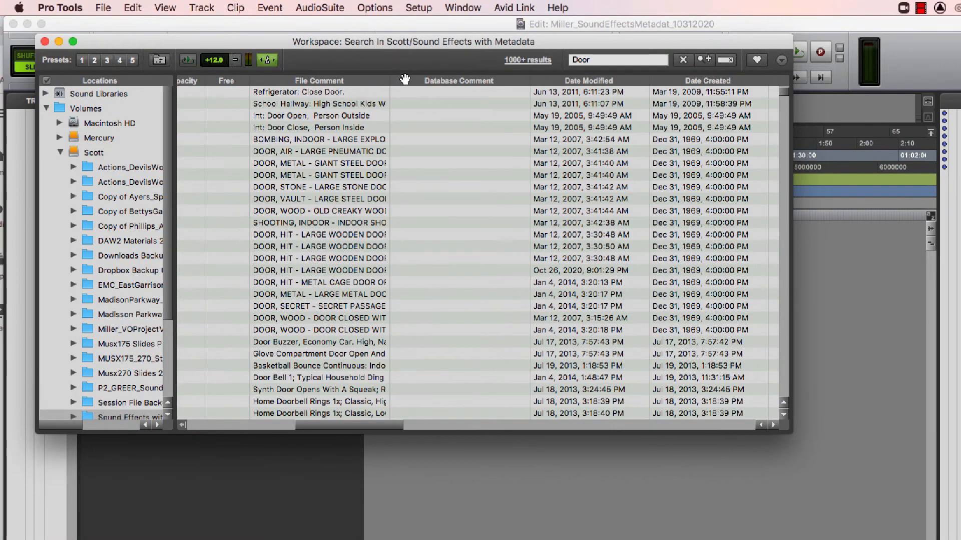
left_click_drag(393, 79, 728, 117)
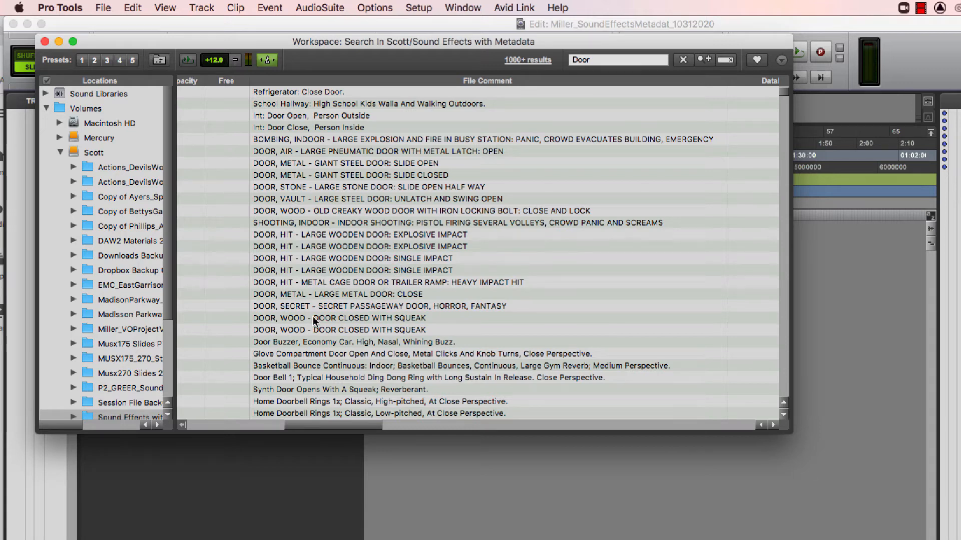
Step: Show the current session's files in the workspace, widen the window and sort the files by name
left_click(60, 152)
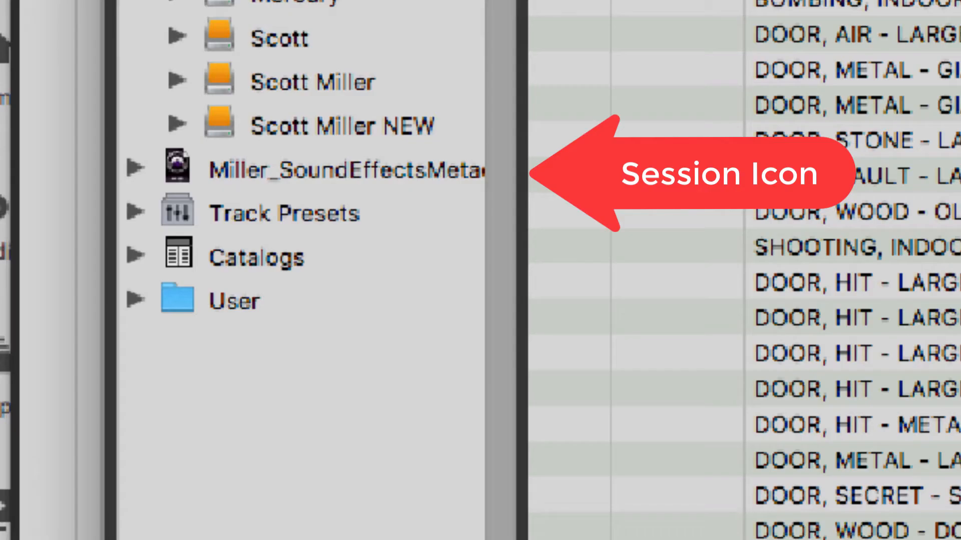
scroll(743, 320, "left", 10)
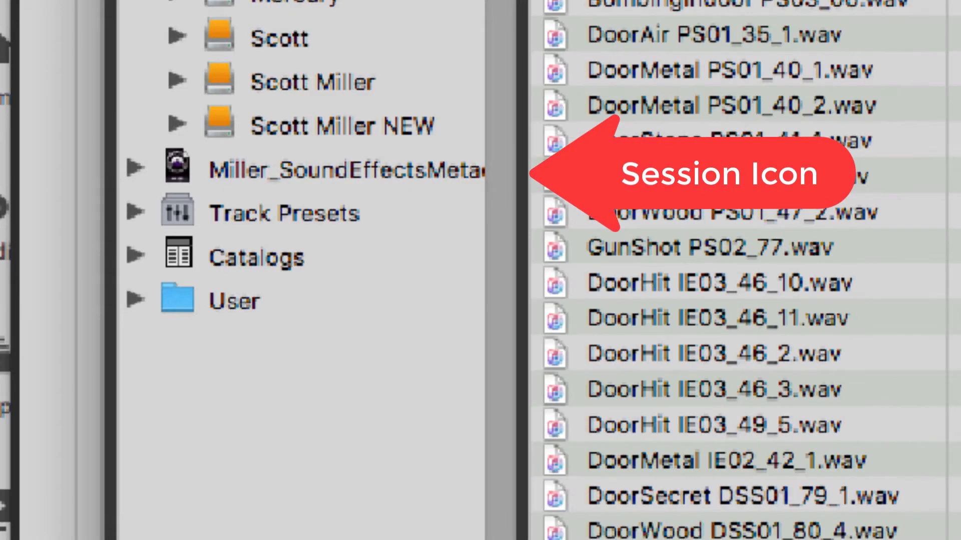
left_click(271, 171)
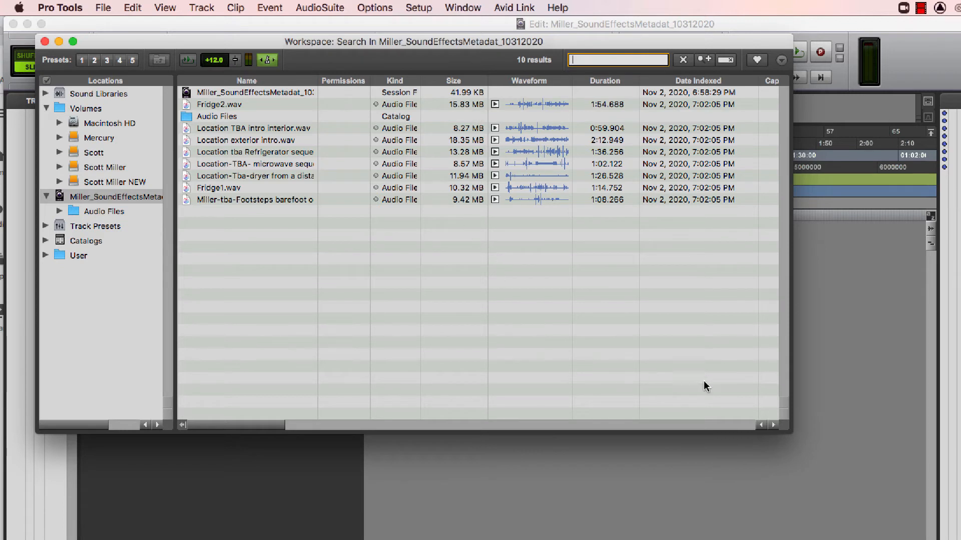
left_click_drag(788, 433, 873, 434)
left_click(261, 81)
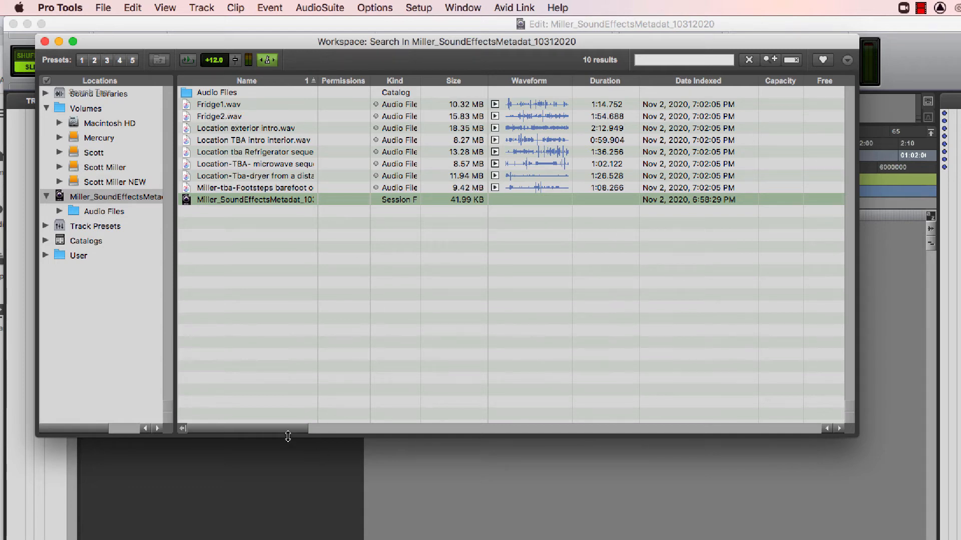
Step: Hide all optional workspace columns, then show only File Comment, Finder Comment and Waveform
left_click_drag(287, 436, 392, 437)
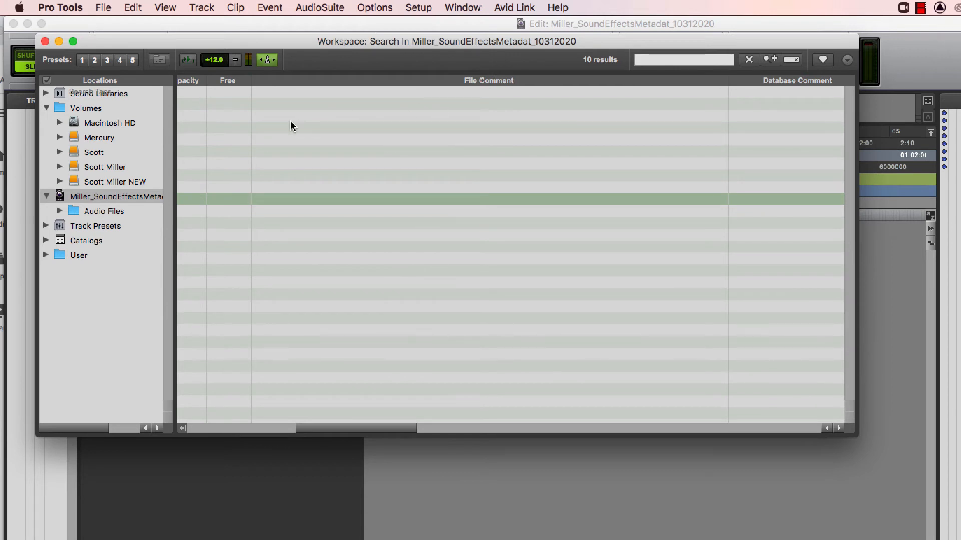
scroll(295, 112, "left", 10)
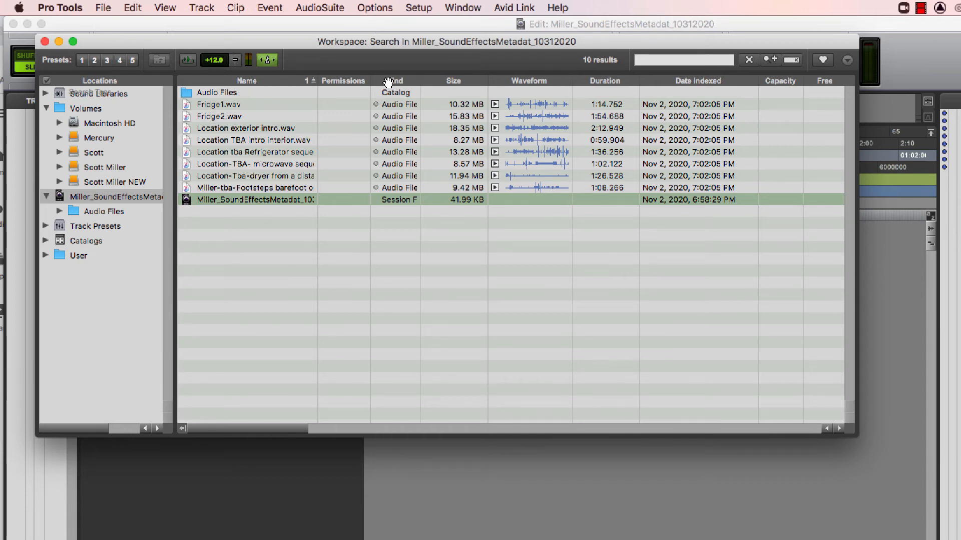
right_click(333, 80)
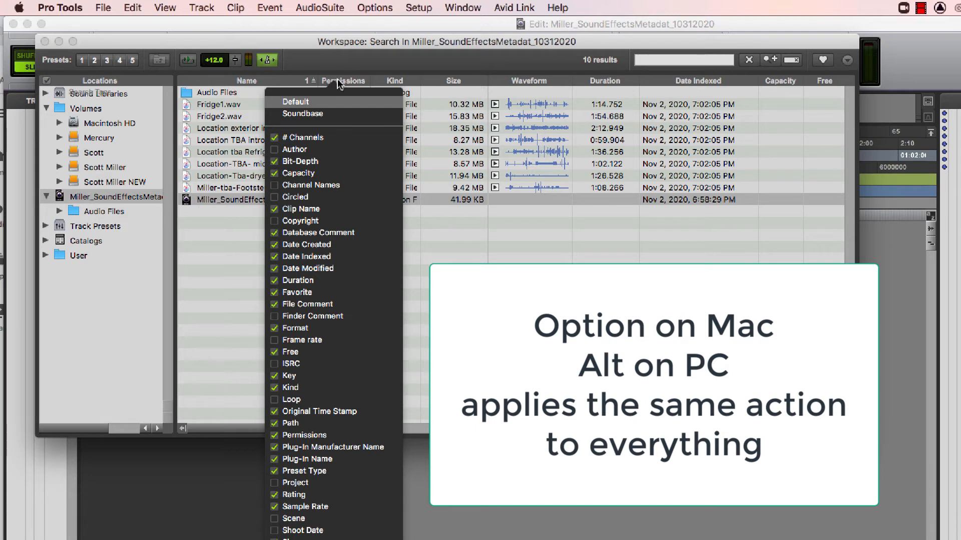
left_click(276, 139, "alt")
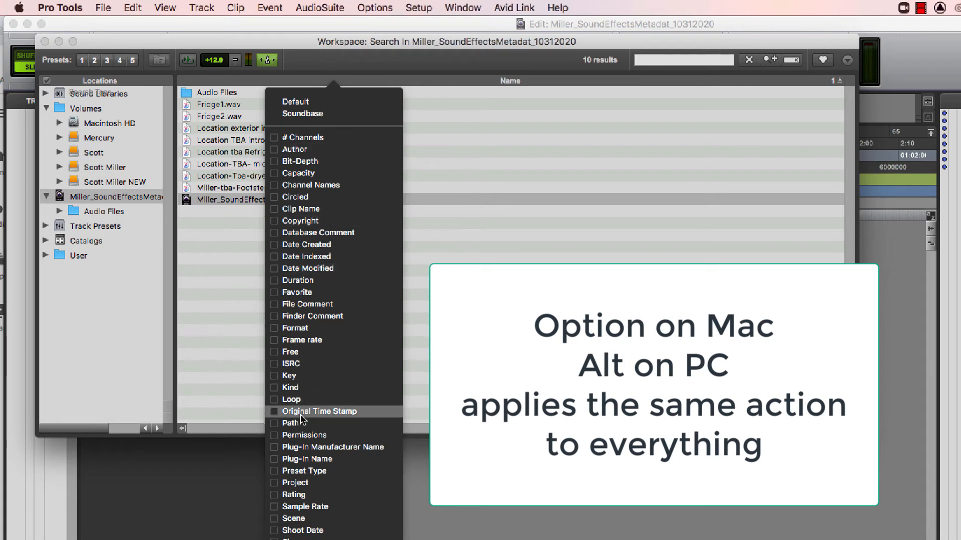
left_click(281, 305)
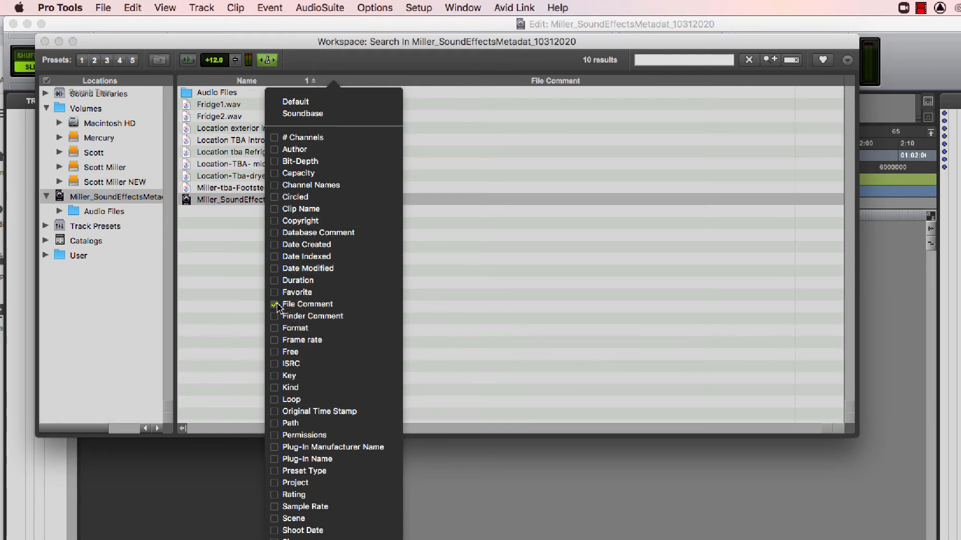
left_click(281, 316)
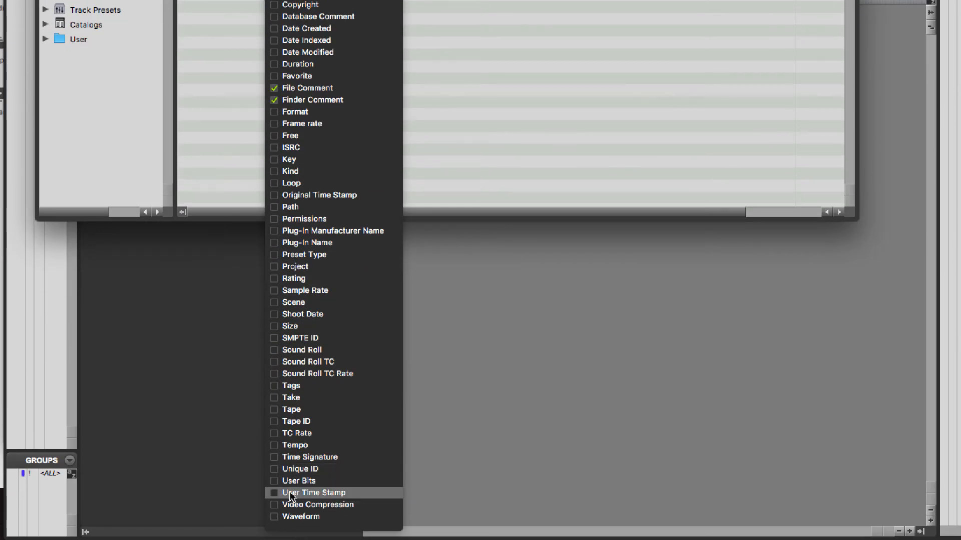
left_click(296, 517)
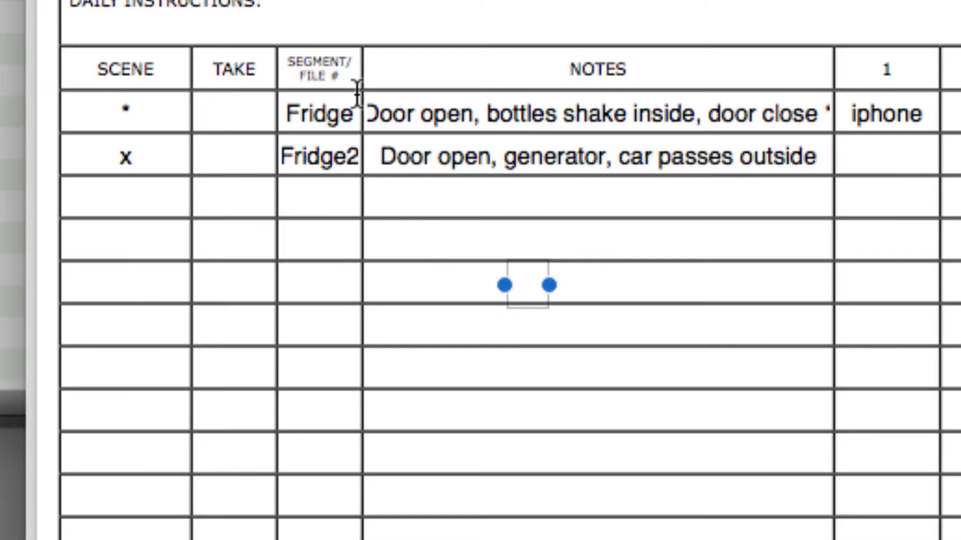
Step: Copy the first fridge note from the sound report into Fridge1.wav's File Comment: "Door open, bottles shake inside, door close"
left_click(368, 110)
left_click_drag(369, 110, 815, 129)
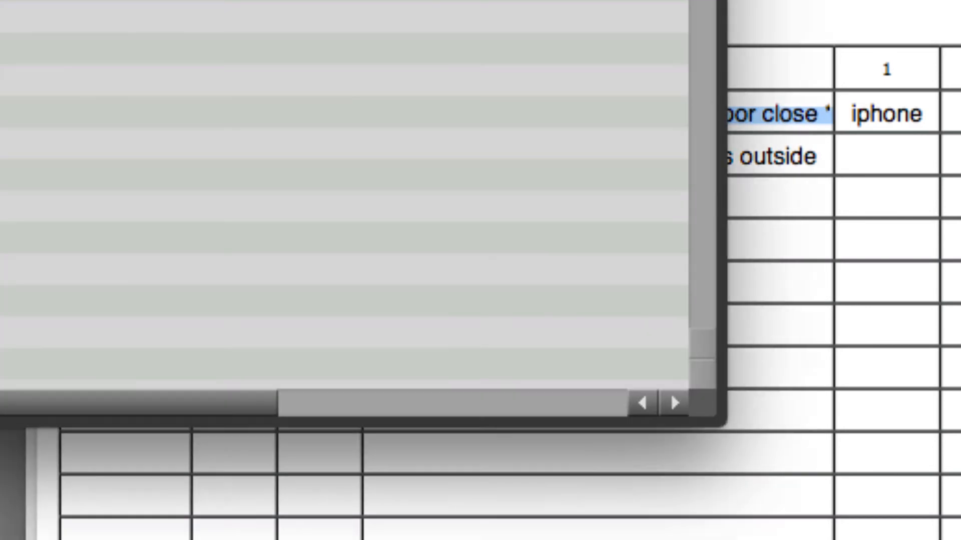
left_click_drag(381, 156, 801, 196)
key("super+c")
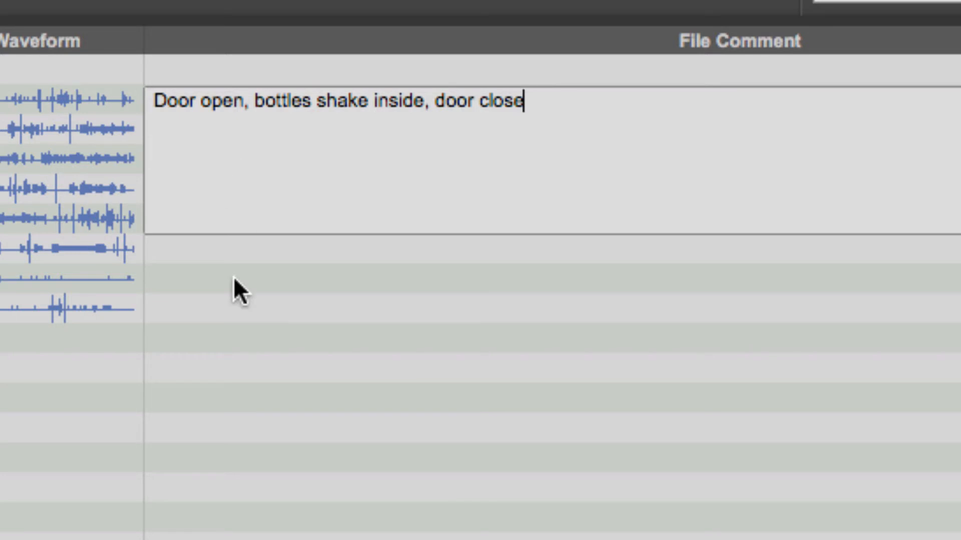
key("Return")
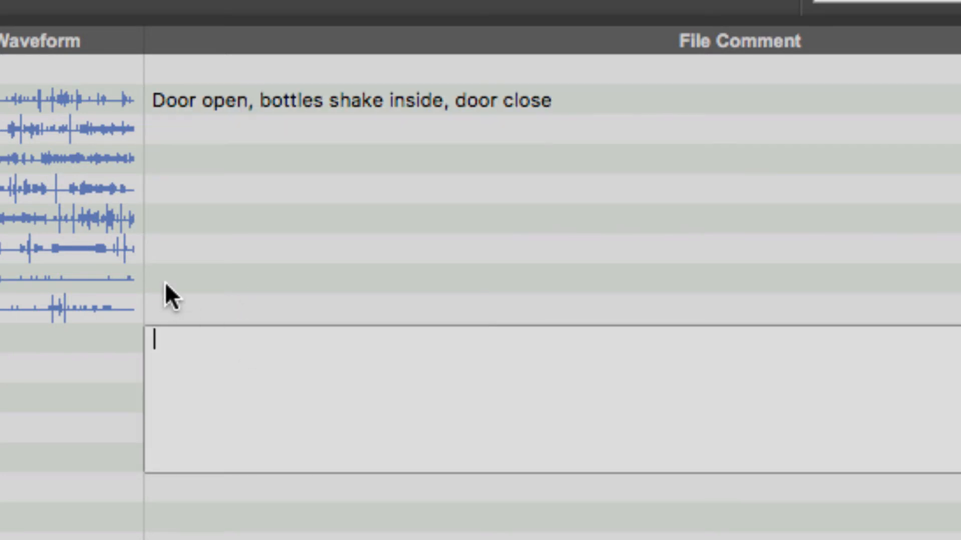
Step: Paste the report's Fridge2 note "Door open, generator, car passes outside" as Fridge2.wav's File Comment
left_click(196, 129)
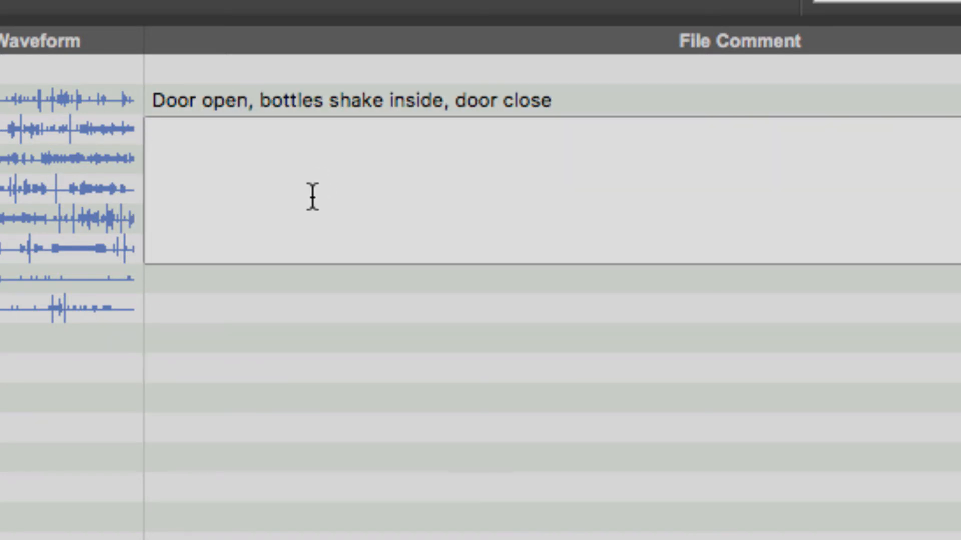
key("super+v")
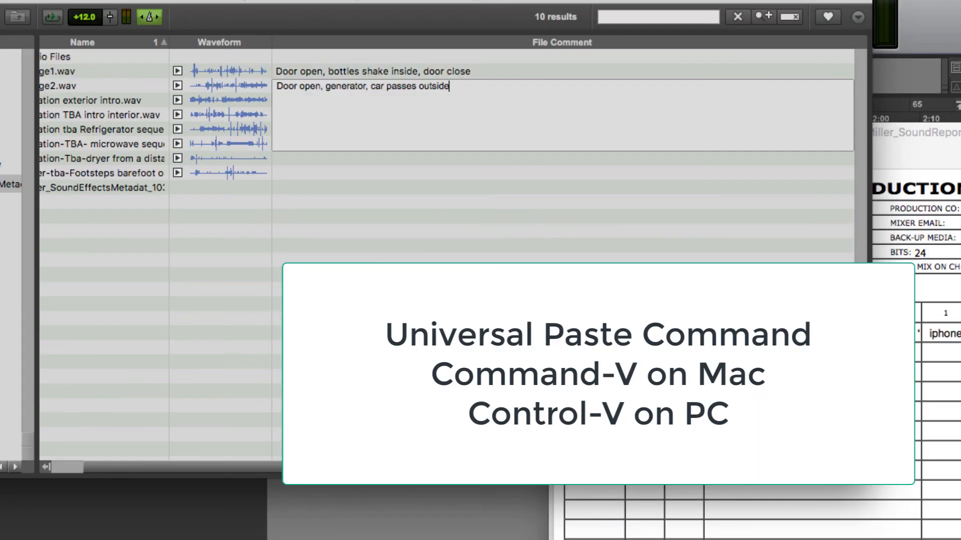
left_click(380, 231)
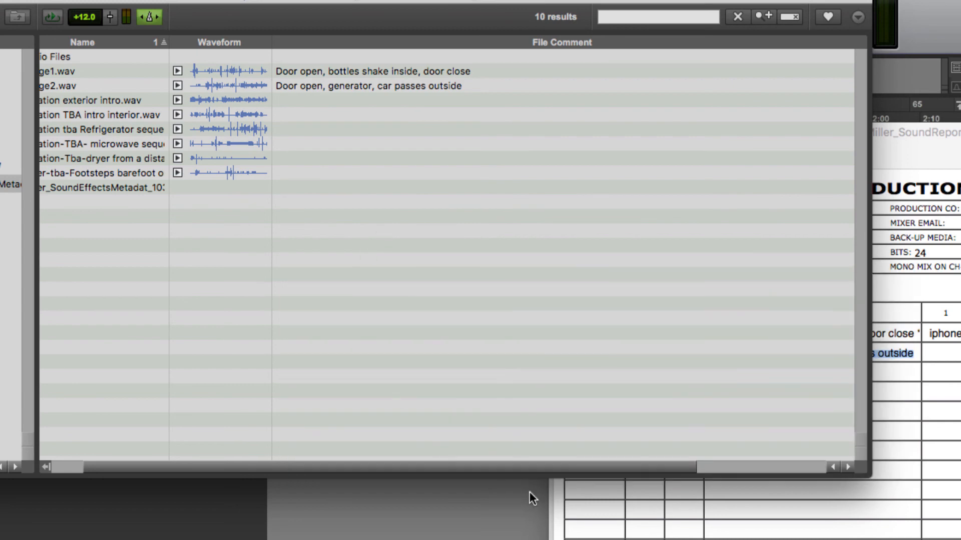
Step: Search the workspace for fridge and select Fridge1.wav among the results
scroll(564, 458, "left", 3)
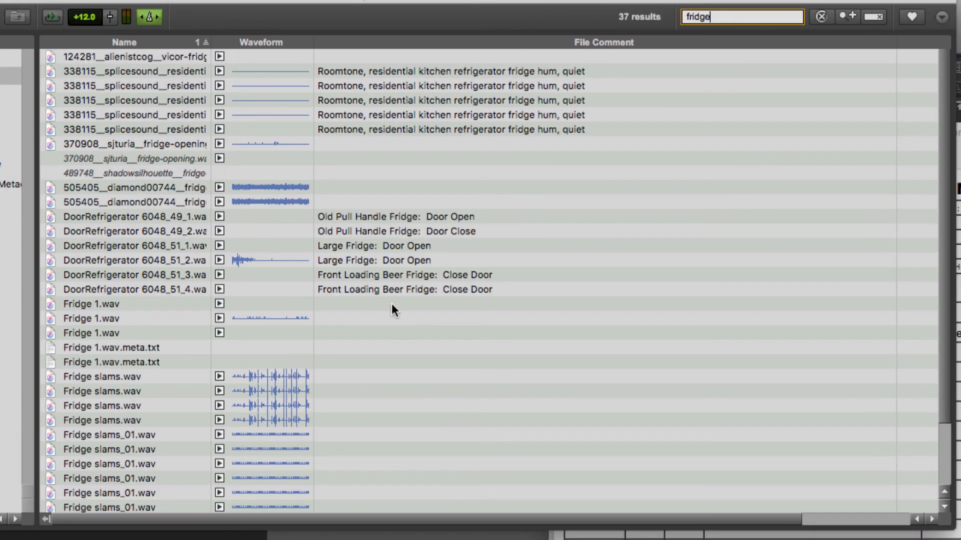
scroll(88, 326, "down", 2)
scroll(88, 326, "down", 3)
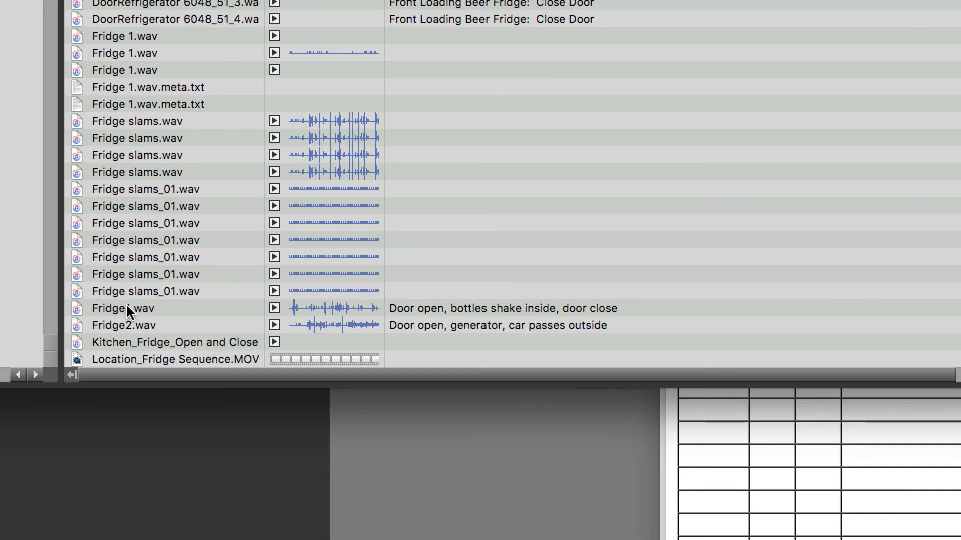
left_click(126, 309)
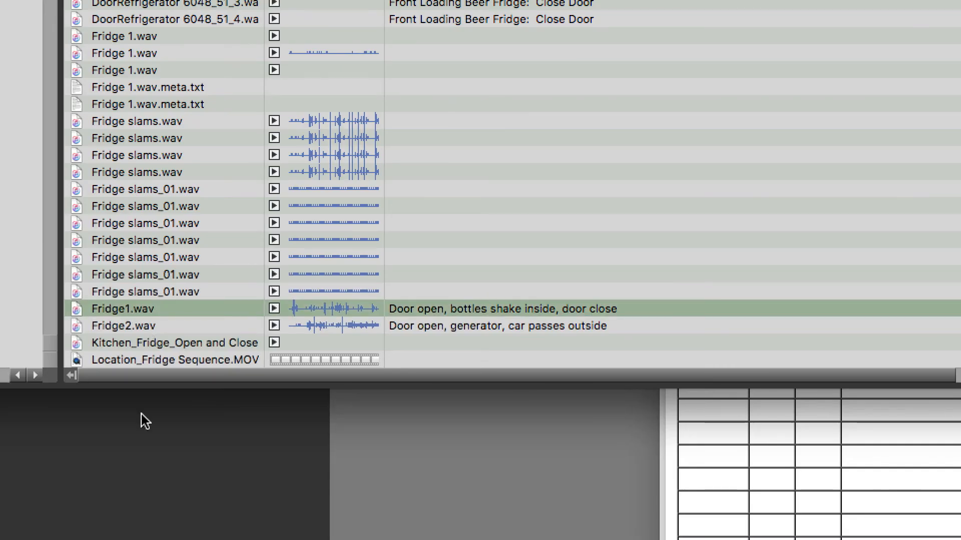